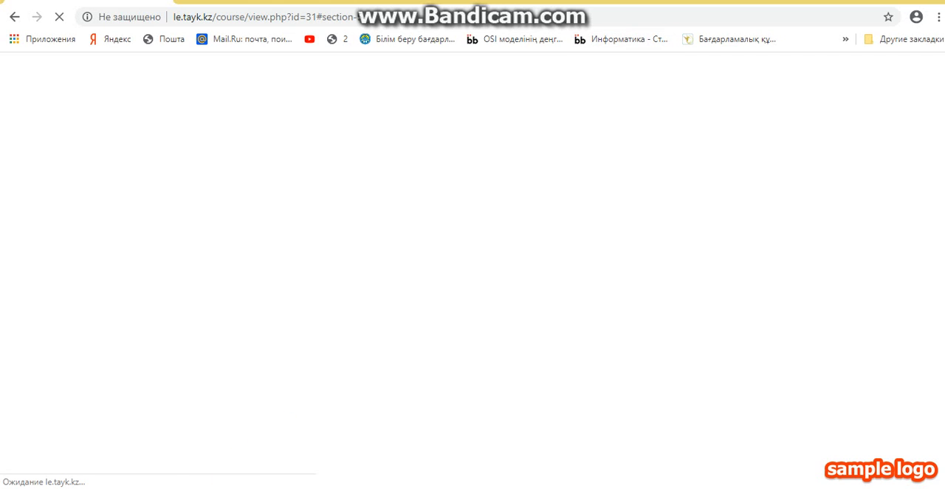
mouse_move(90, 488)
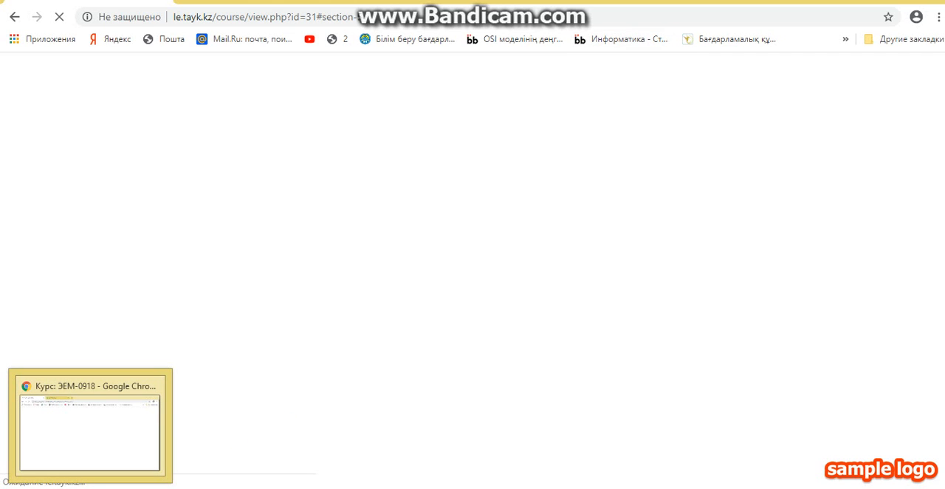
left_click(90, 488)
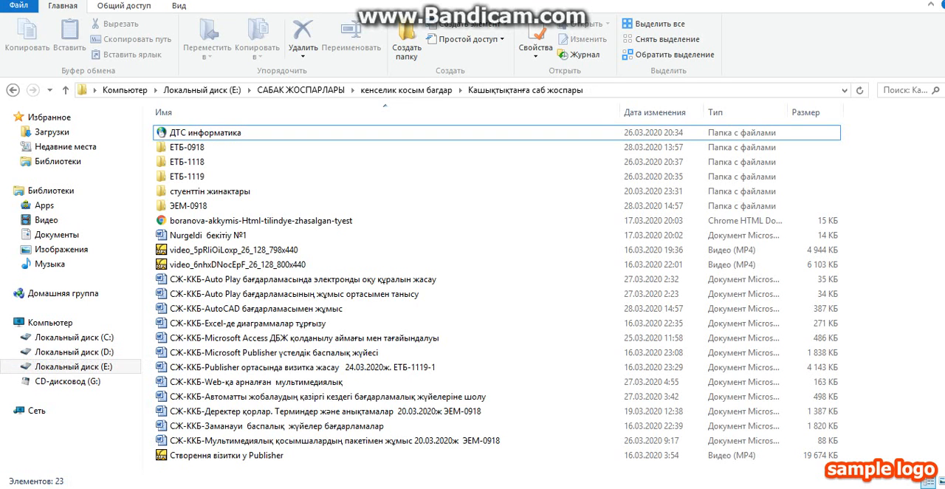
key("alt+Tab")
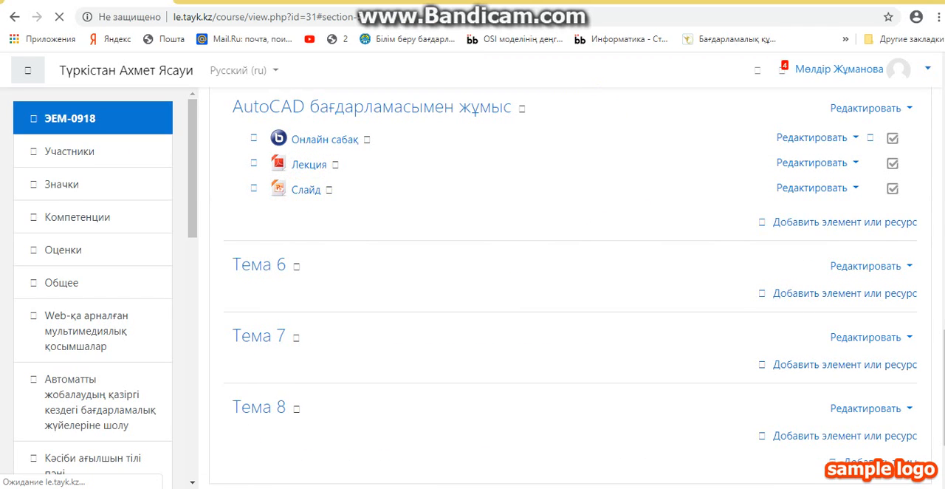
Add a new Задание activity to the course section "AutoCAD бағдарламасымен жұмыс"
left_click(823, 225)
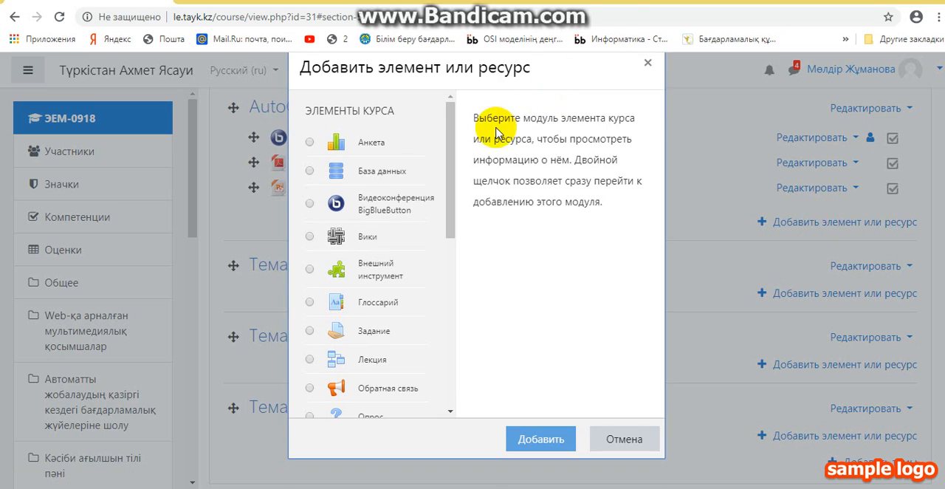
left_click(309, 330)
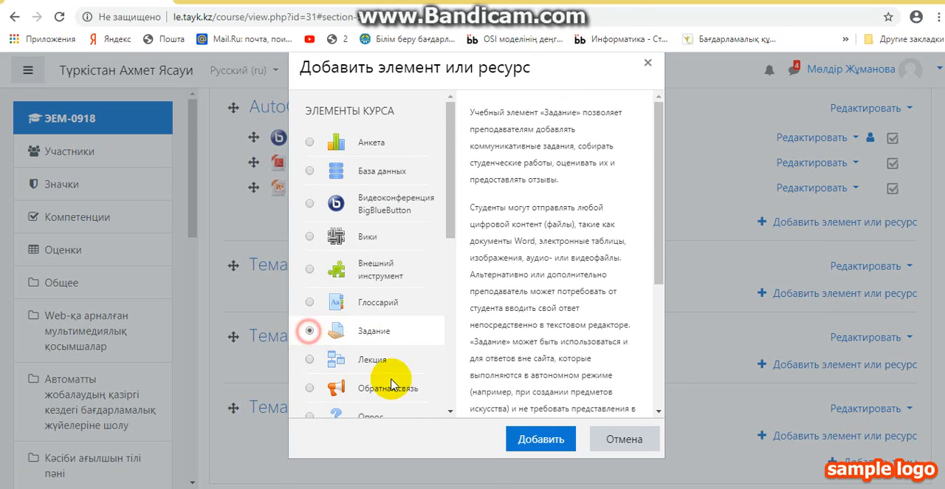
left_click(534, 441)
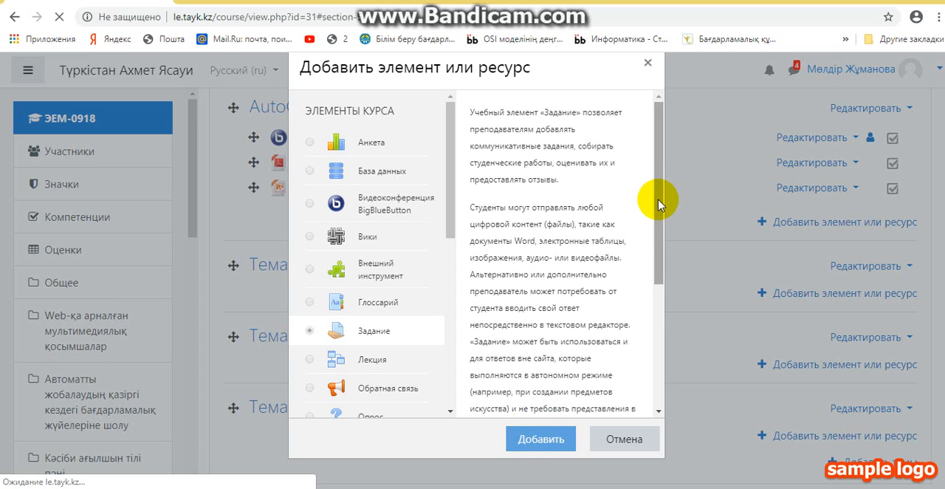
left_click_drag(657, 204, 665, 336)
left_click(539, 438)
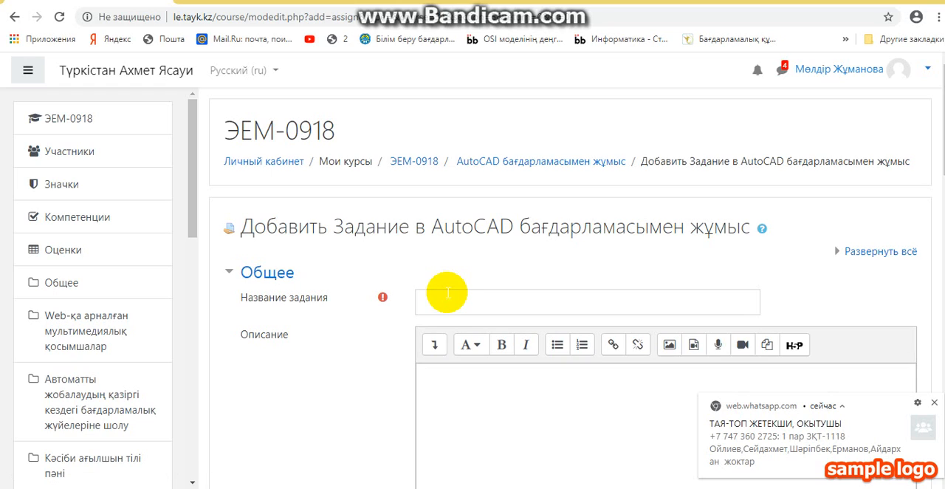
left_click(446, 292)
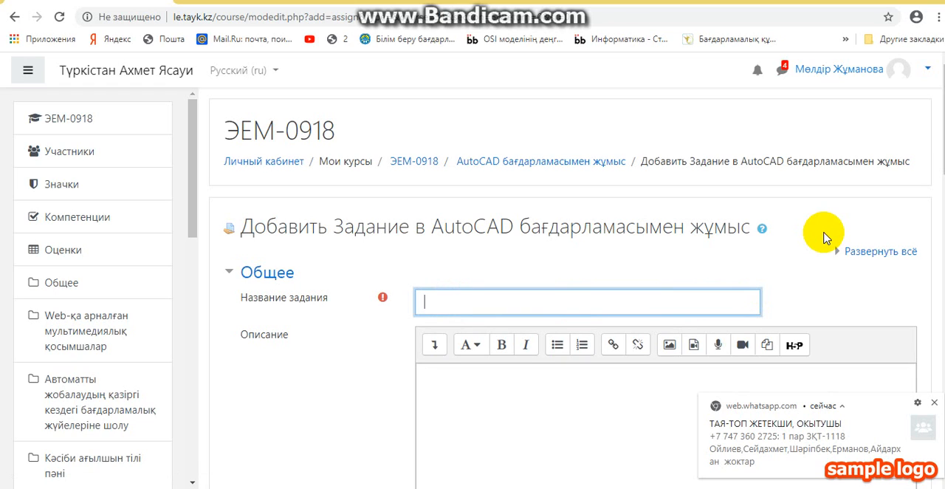
type("тапсырма")
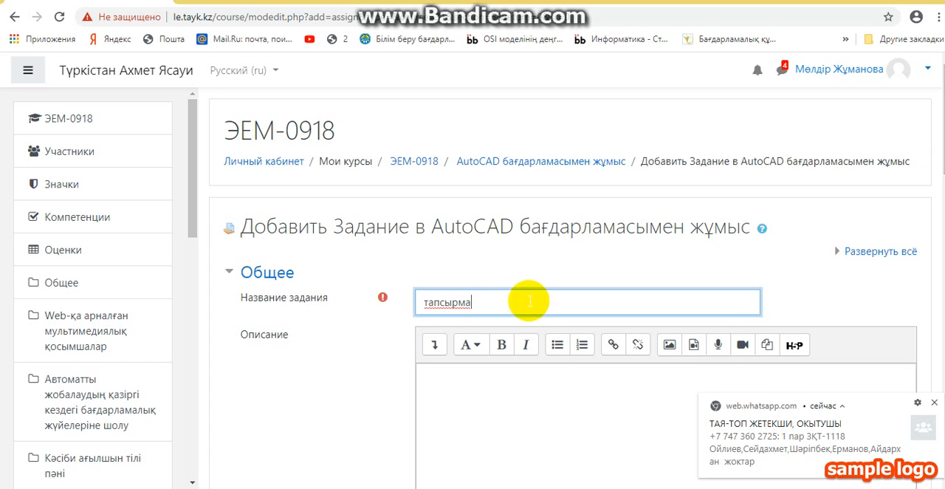
left_click(427, 303)
key("BackSpace")
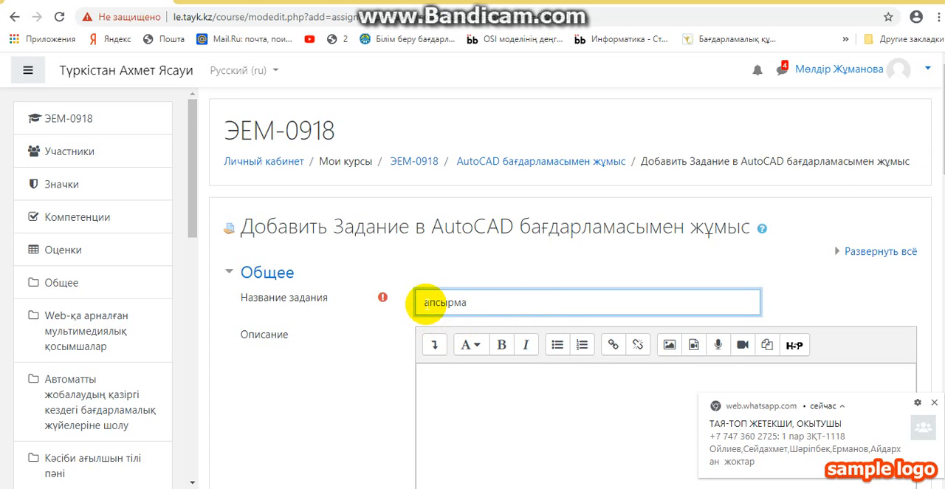
Replace the text in the assignment's name with "Жаттығулар"
left_click_drag(442, 303, 484, 303)
key("ctrl+a")
type("Ж")
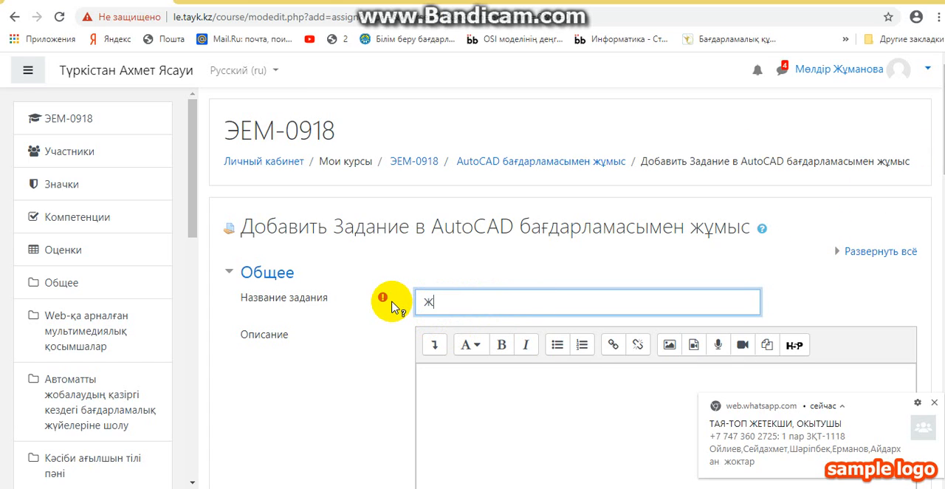
type("аттығу")
left_click(391, 307)
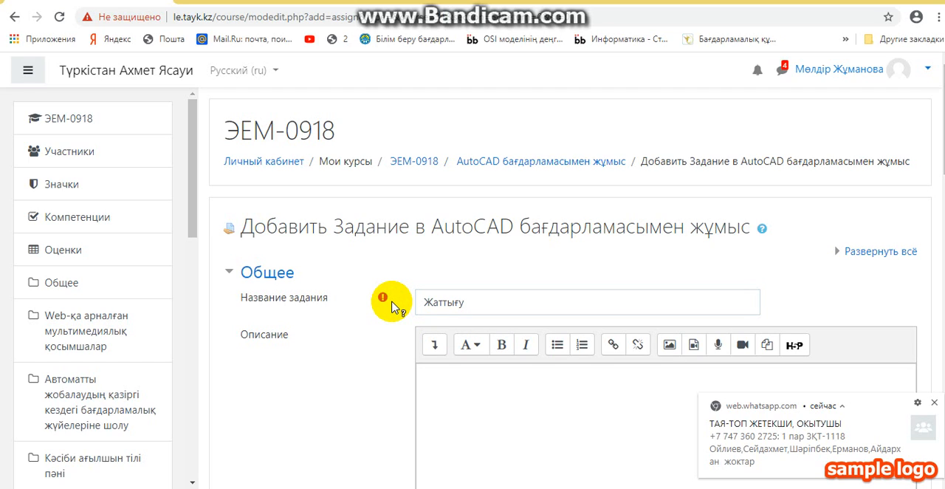
left_click(483, 303)
type("лар")
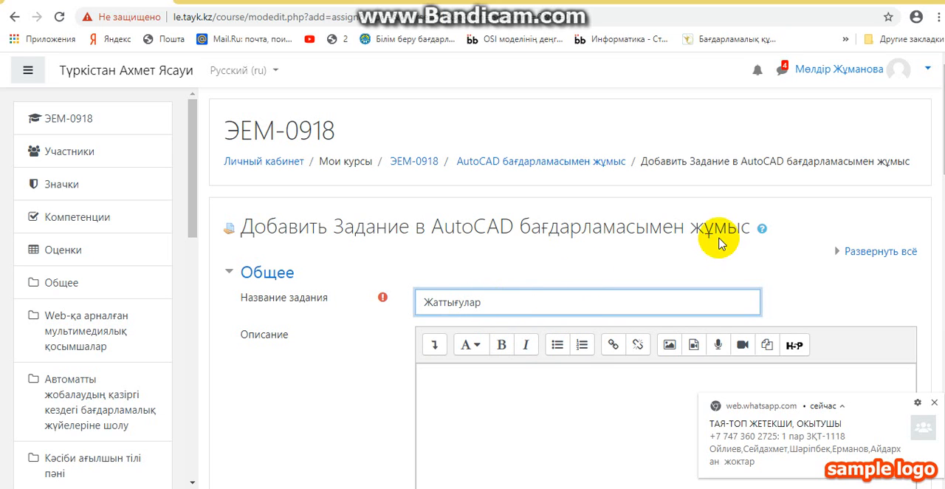
Upload Жаттығу.pptx from the ЕТБ-0918 folder as the assignment's additional file, and save the assignment, returning to the course
scroll(929, 221, "down", 5)
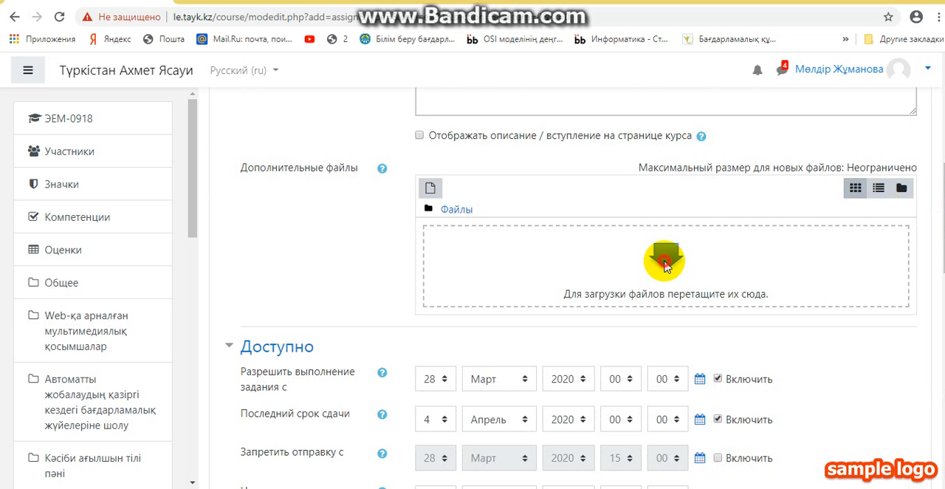
left_click(658, 266)
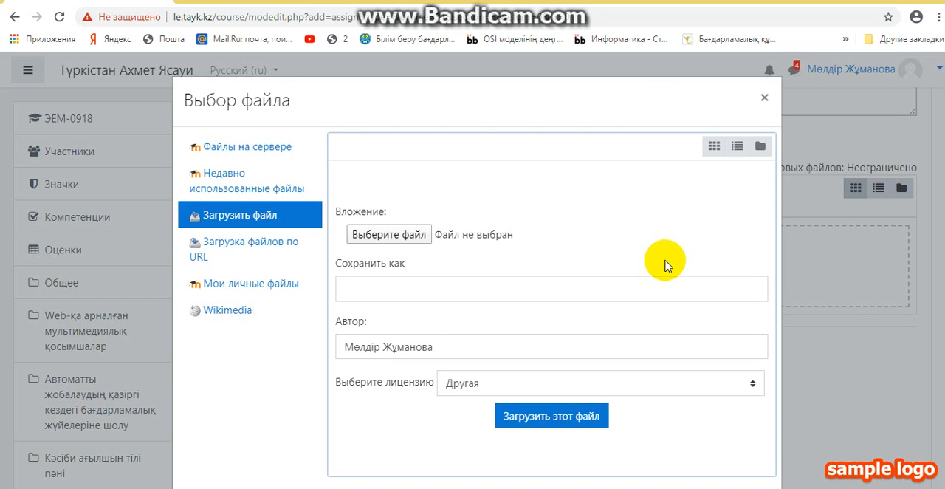
left_click(412, 234)
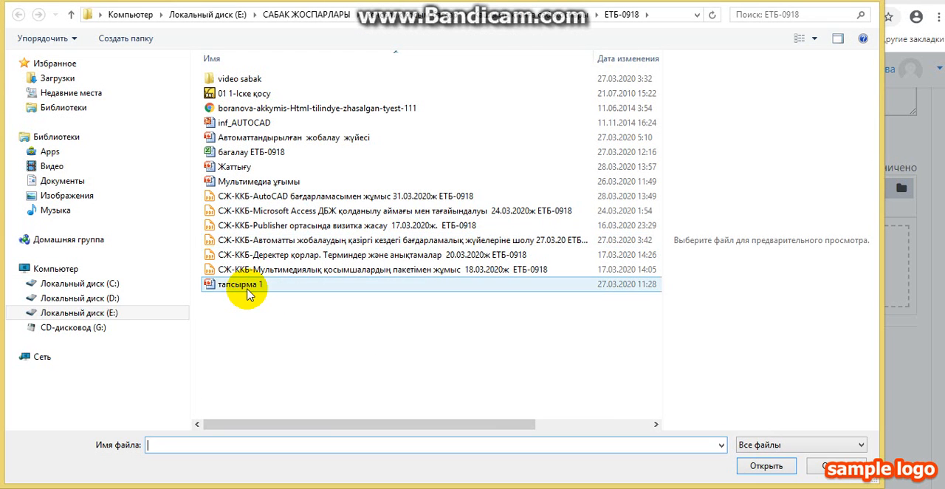
left_click(248, 291)
left_click(237, 166)
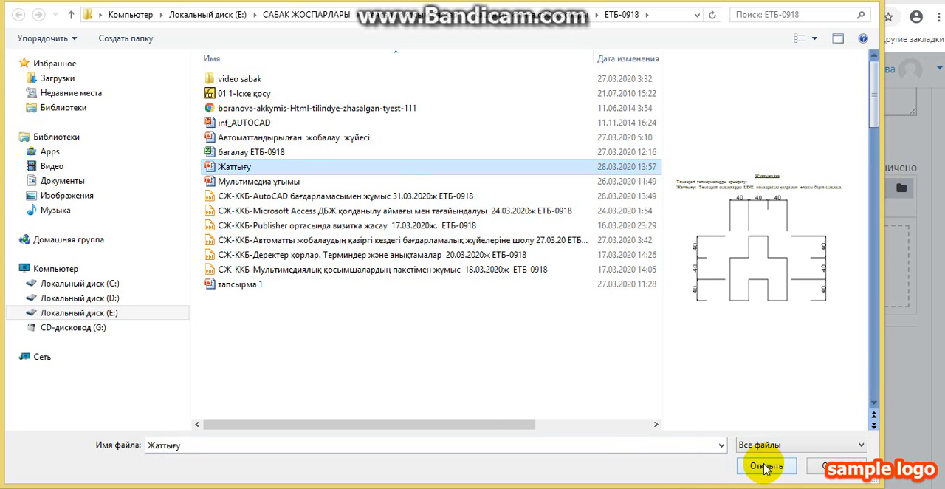
left_click(766, 466)
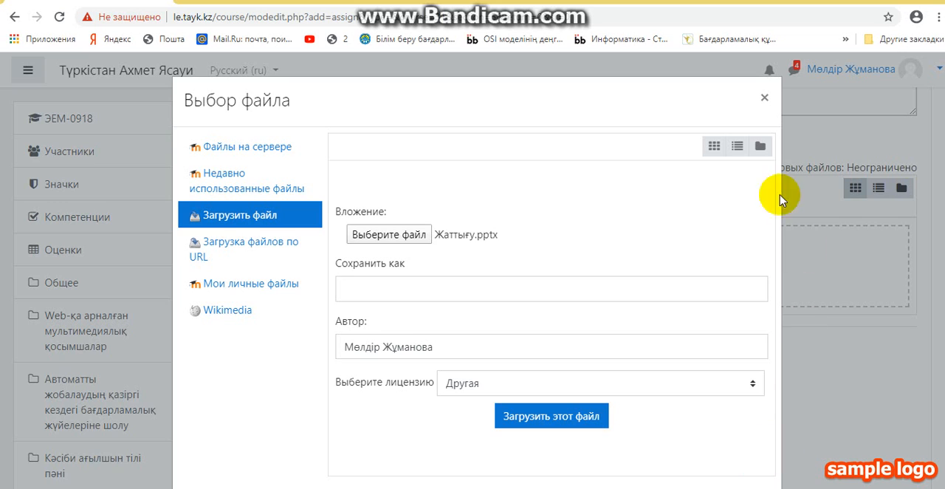
left_click(507, 417)
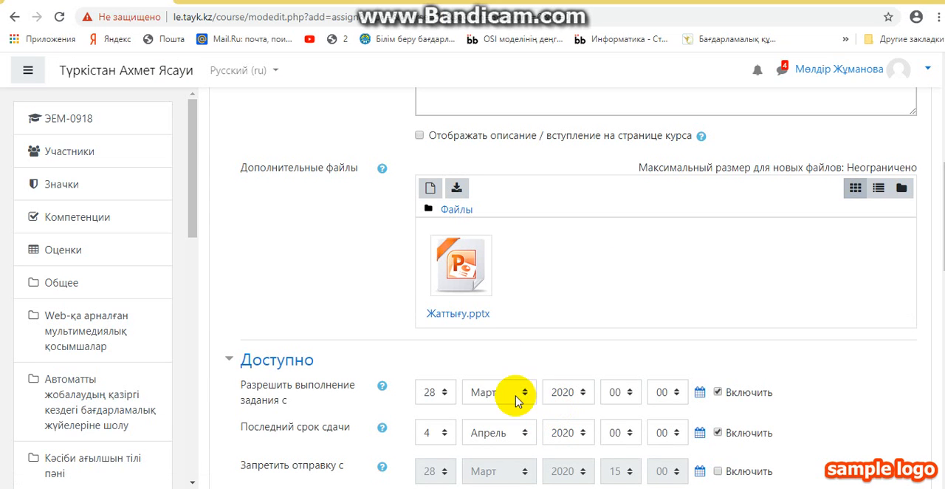
left_click_drag(944, 209, 944, 415)
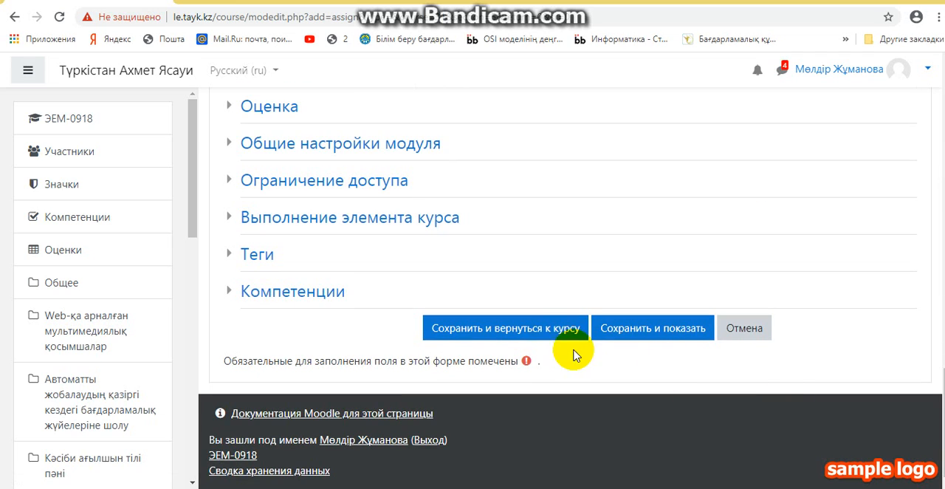
left_click(544, 328)
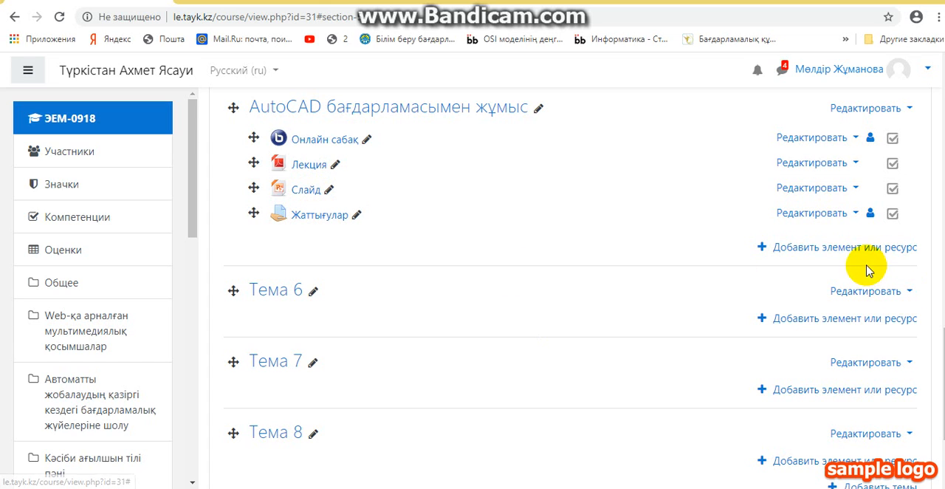
Add a Файл resource to the section "AutoCAD бағдарламасымен жұмыс" and name it "Бейне сабақ"
left_click(803, 248)
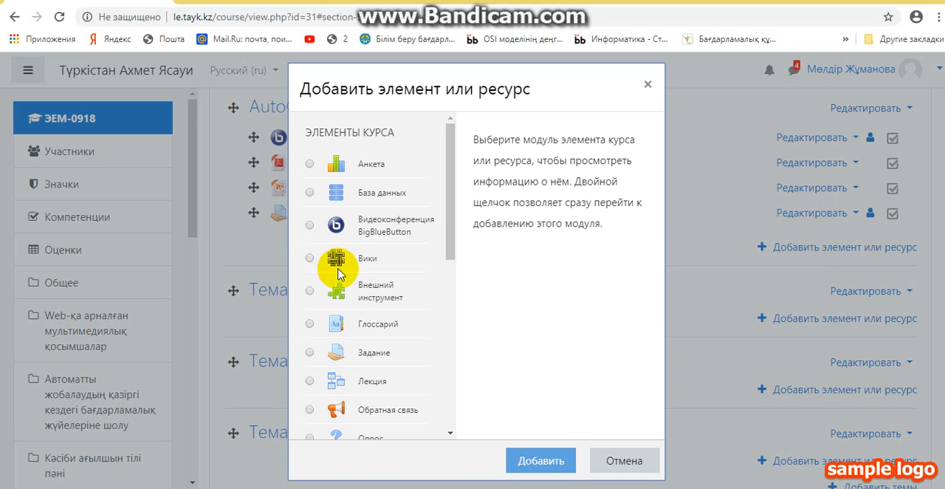
left_click_drag(448, 226, 456, 417)
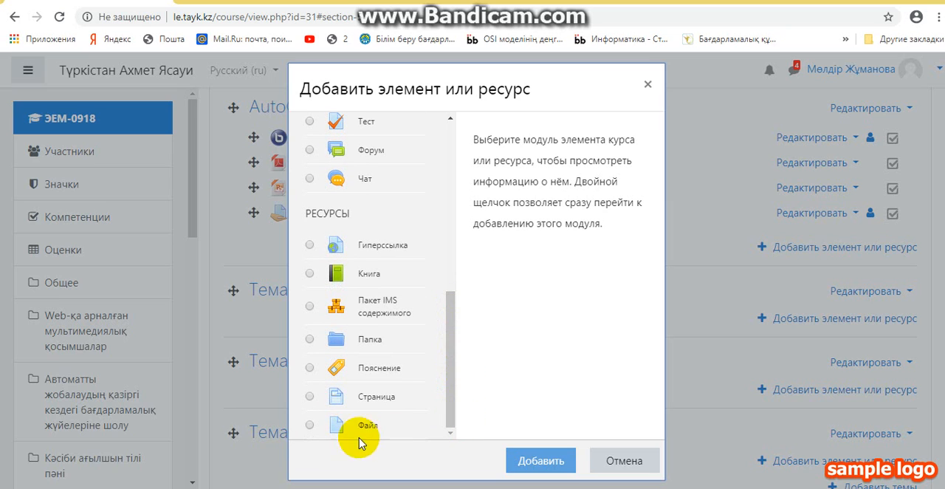
left_click(310, 426)
left_click(536, 461)
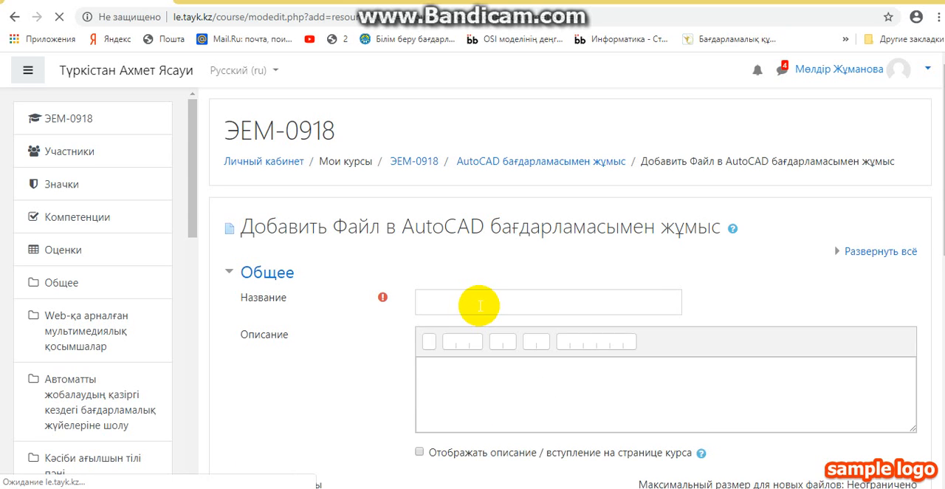
left_click(478, 302)
type("Бейне сабақ")
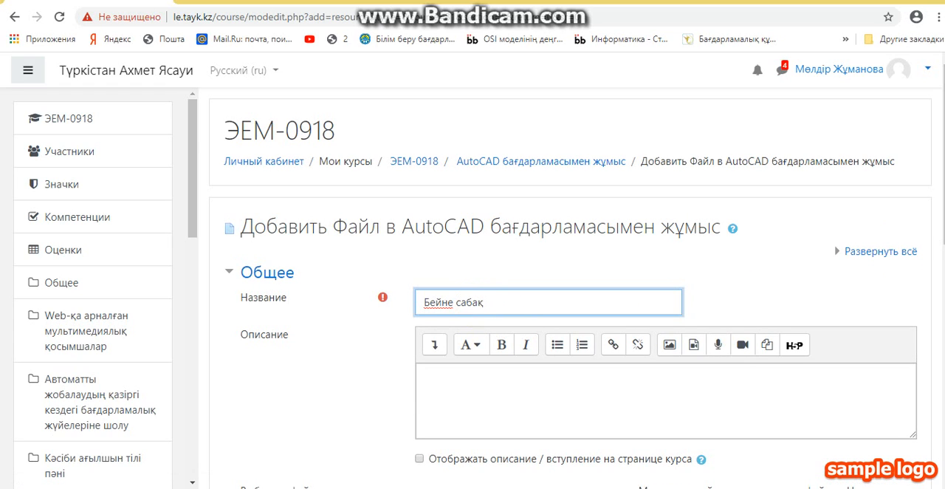
scroll(568, 296, "down", 1)
scroll(928, 295, "down", 2)
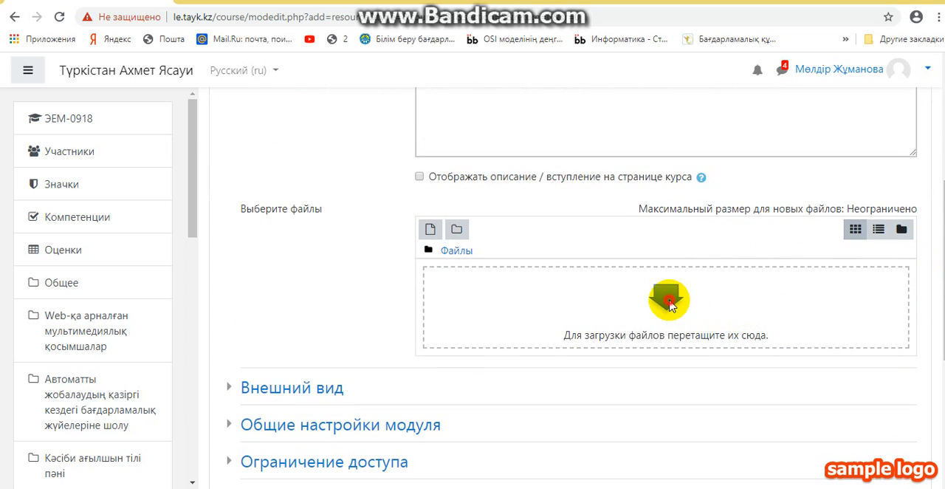
left_click(669, 301)
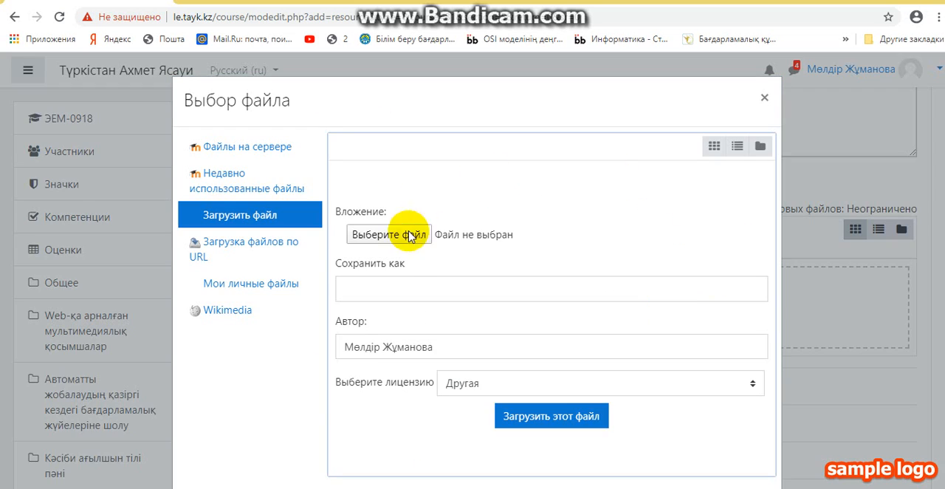
left_click(406, 236)
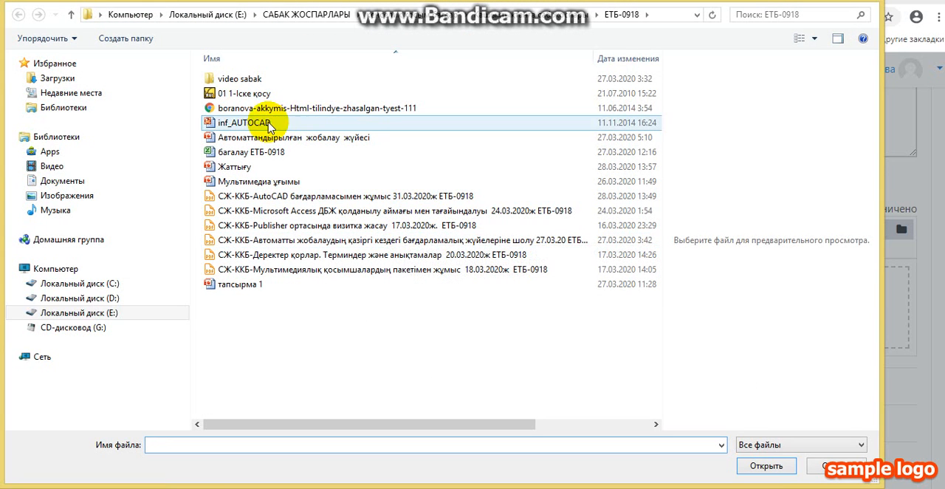
double_click(241, 76)
left_click(233, 79)
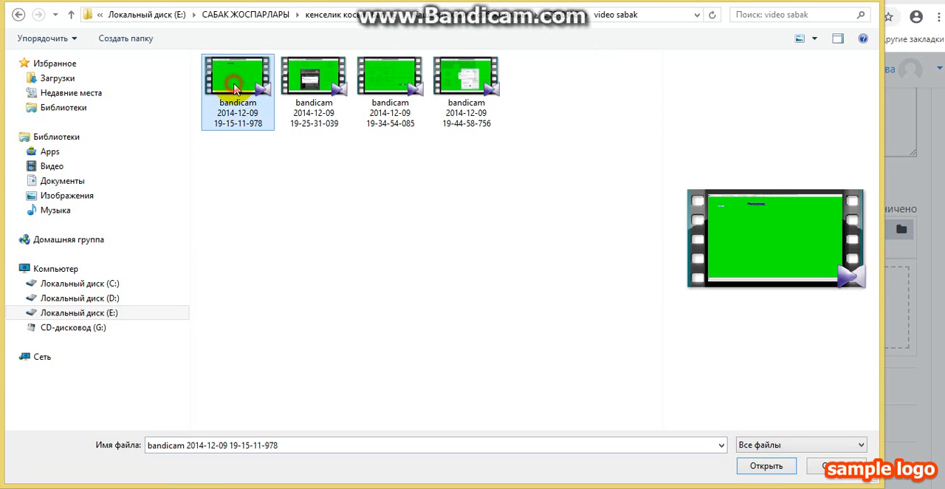
left_click(757, 466)
left_click(533, 416)
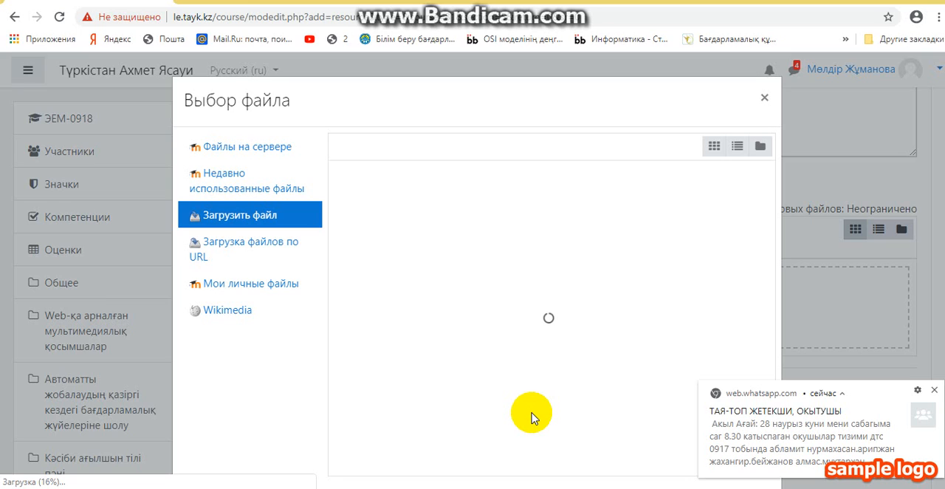
left_click(934, 391)
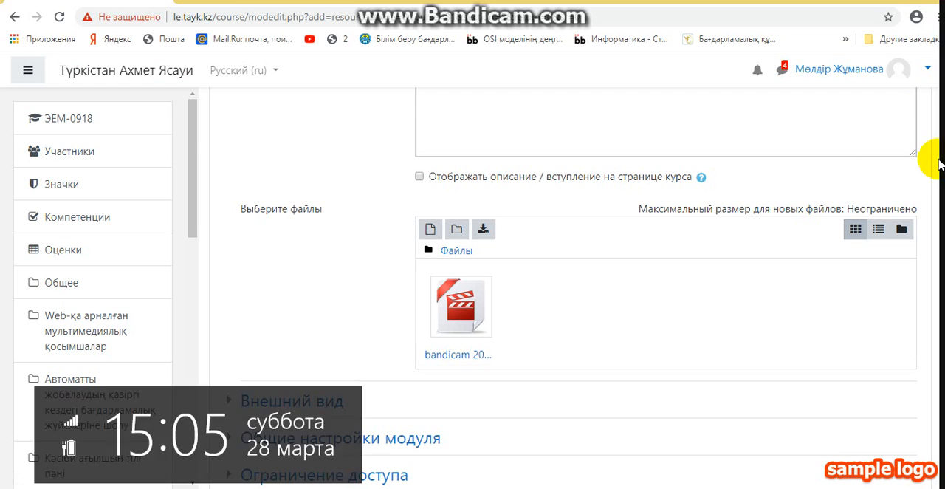
left_click_drag(939, 203, 738, 369)
left_click(530, 332)
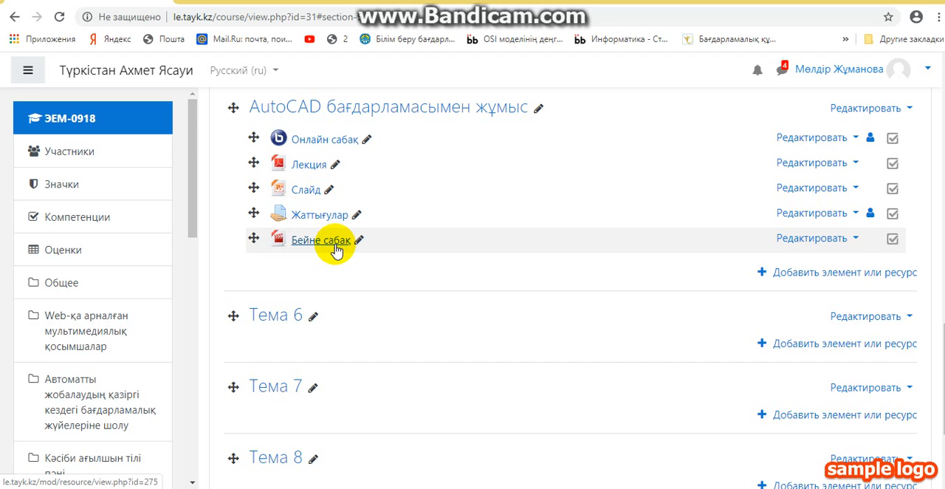
Add a Файл resource to the section "AutoCAD бағдарламасымен жұмыс" and name it "Тест"
left_click(789, 270)
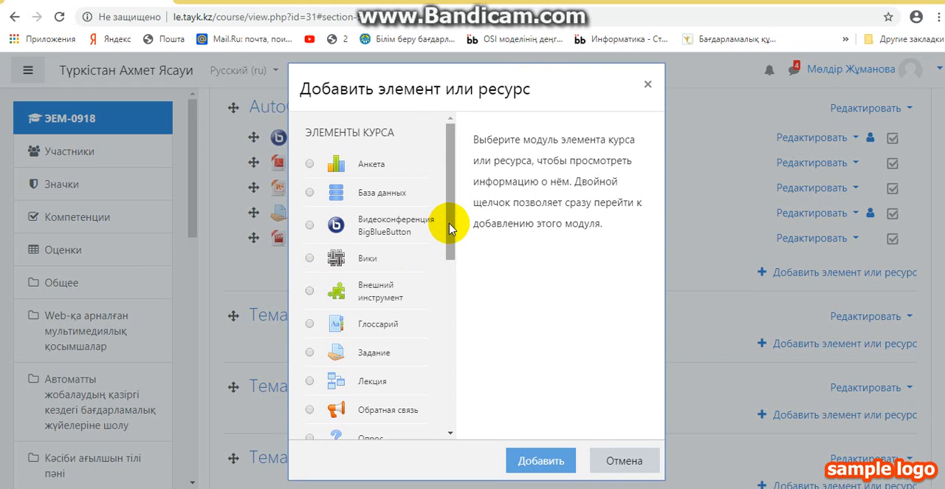
left_click_drag(450, 228, 449, 397)
scroll(458, 356, "down", 1)
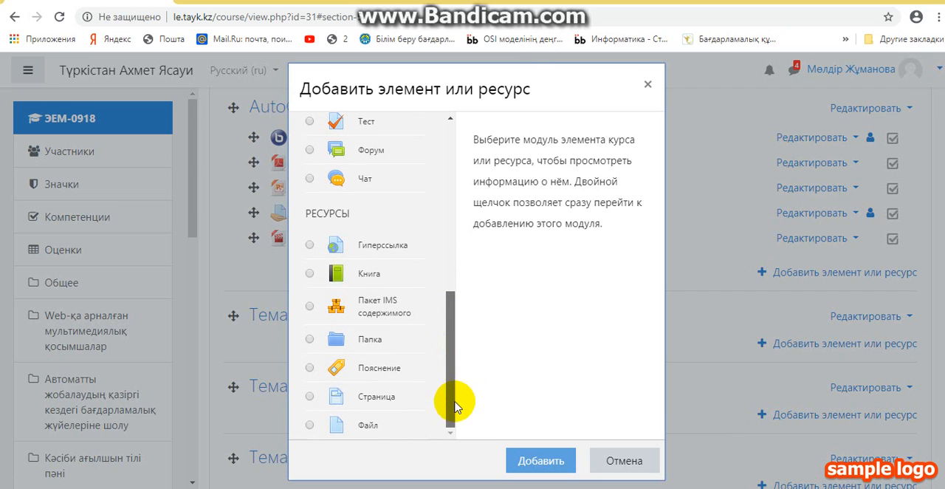
left_click(309, 426)
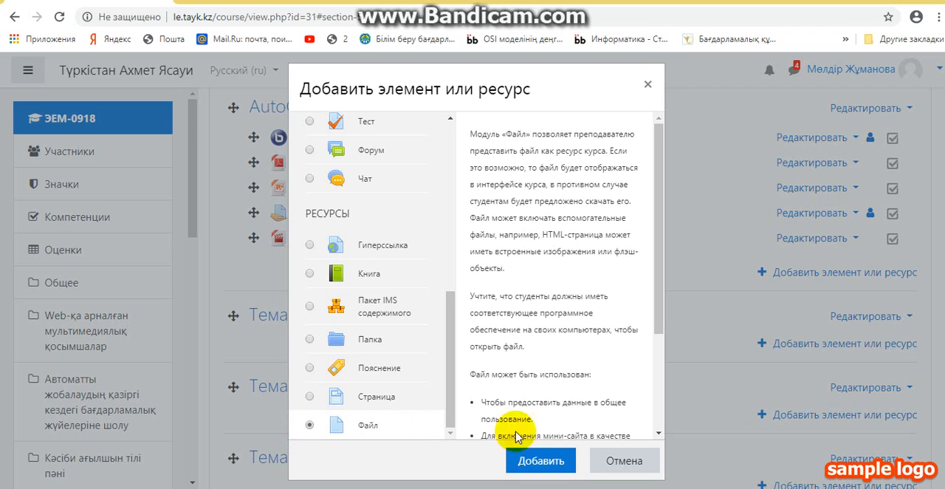
left_click(543, 460)
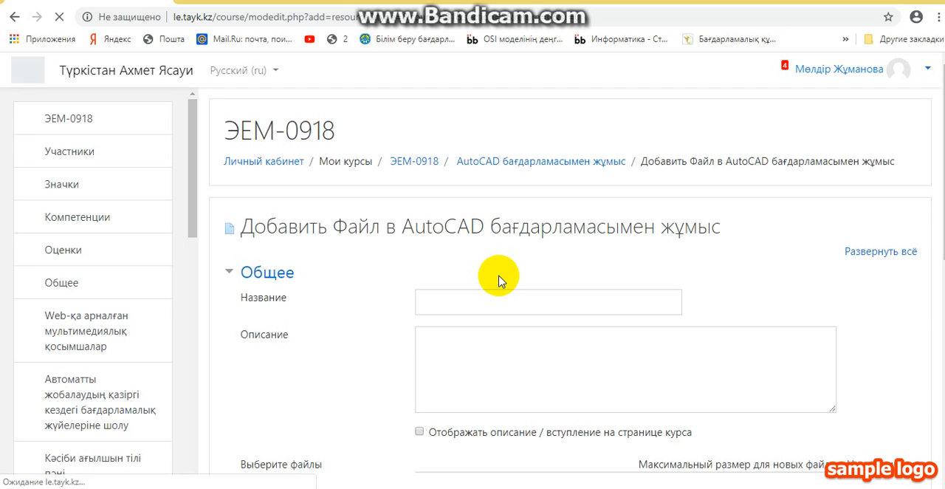
left_click(468, 306)
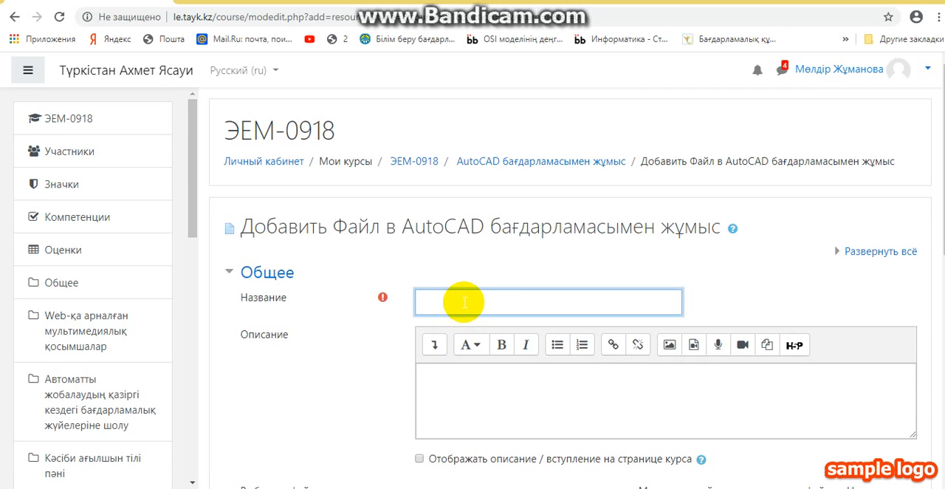
type("тест")
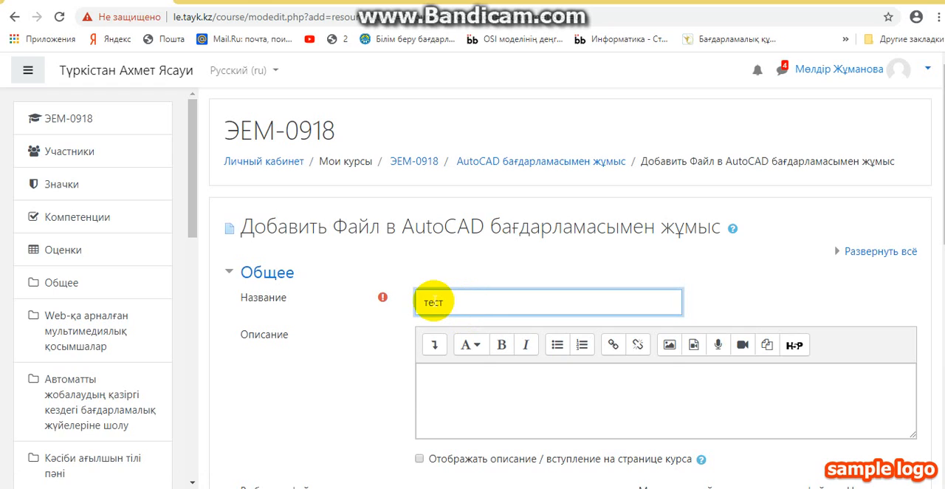
left_click(429, 302)
key("BackSpace")
type("Т")
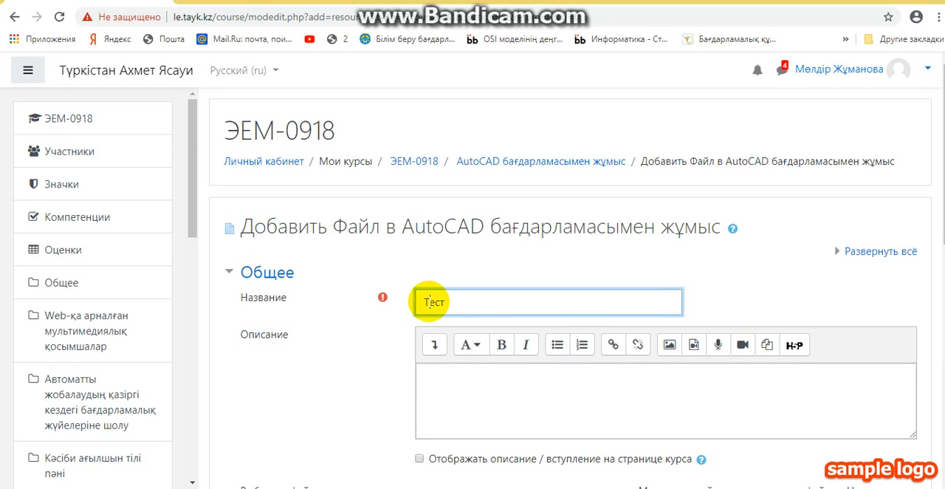
Enter "Тесттік тапсырма" as the description of the file resource
left_click(434, 389)
type("Тесттің")
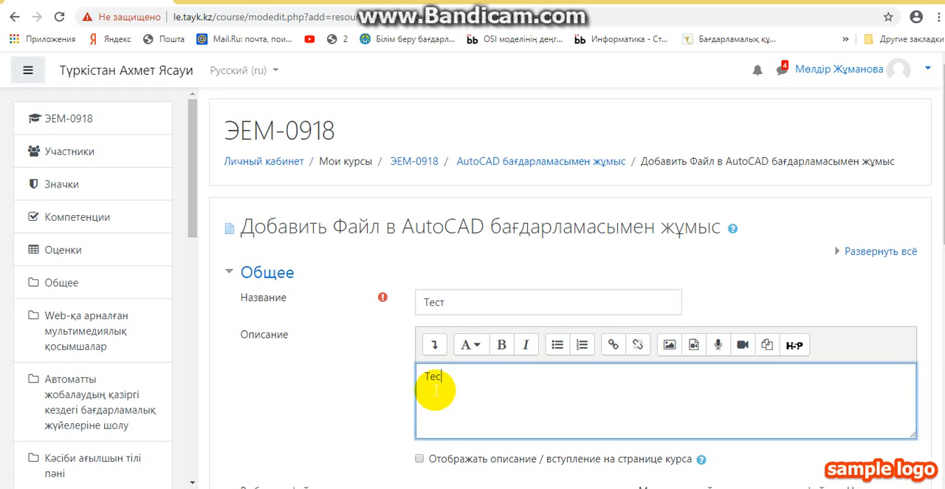
key("BackSpace")
type("к ")
type("атп")
key("BackSpace")
key("BackSpace")
key("BackSpace")
type("тапсырма")
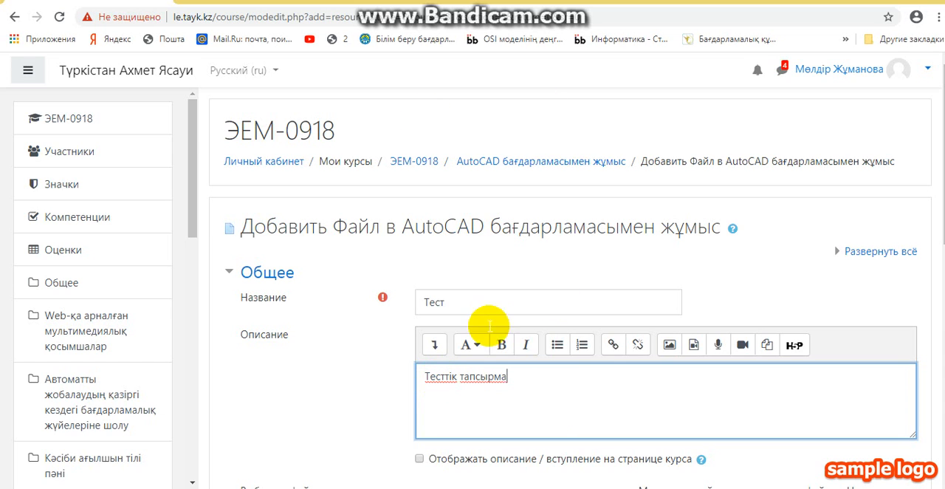
Hyperlink the description text "Тесттік тапсырма" to an uploaded copy of the Html-tilindye-zhasalgan-tyest-111 file from the ЕТБ-0918 folder
left_click_drag(526, 378, 420, 376)
scroll(543, 402, "down", 1)
scroll(544, 390, "down", 4)
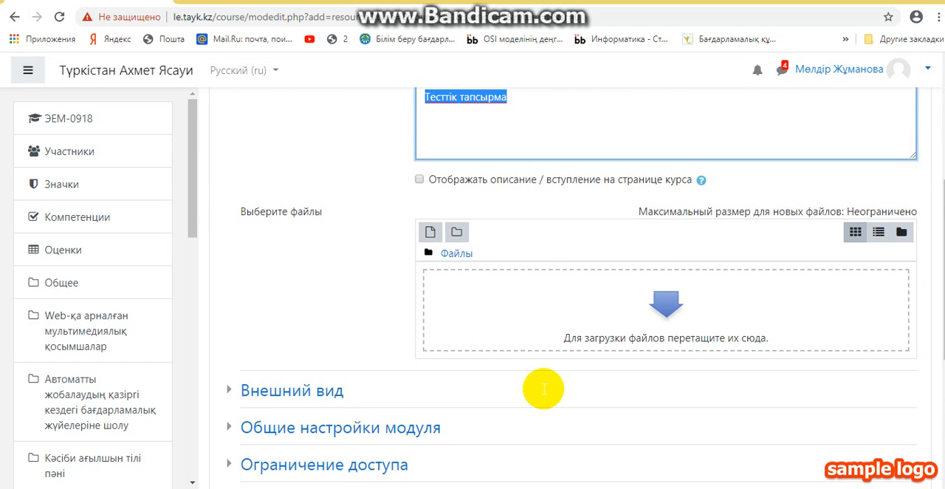
scroll(563, 396, "up", 1)
scroll(563, 399, "up", 2)
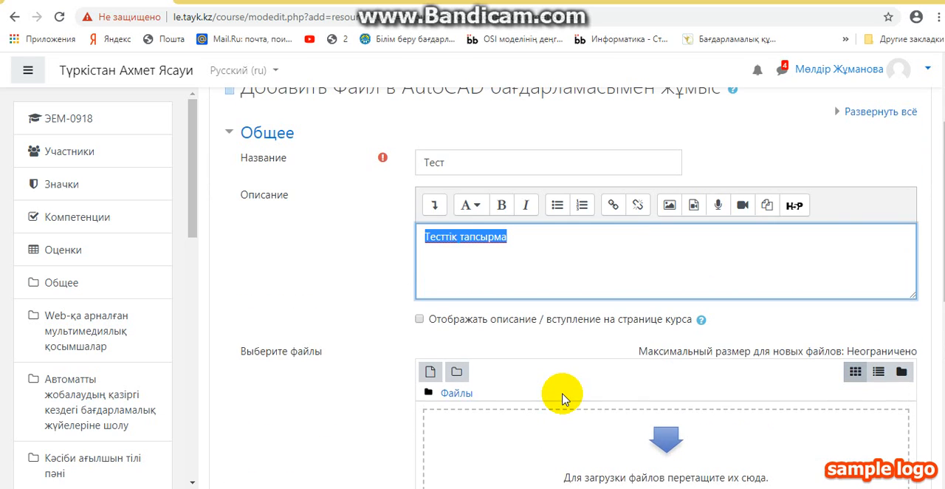
left_click(613, 210)
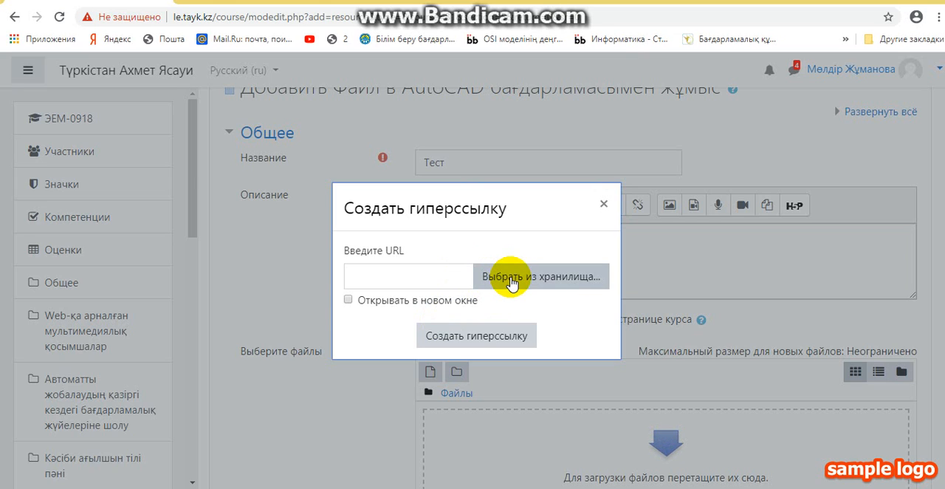
left_click(401, 300)
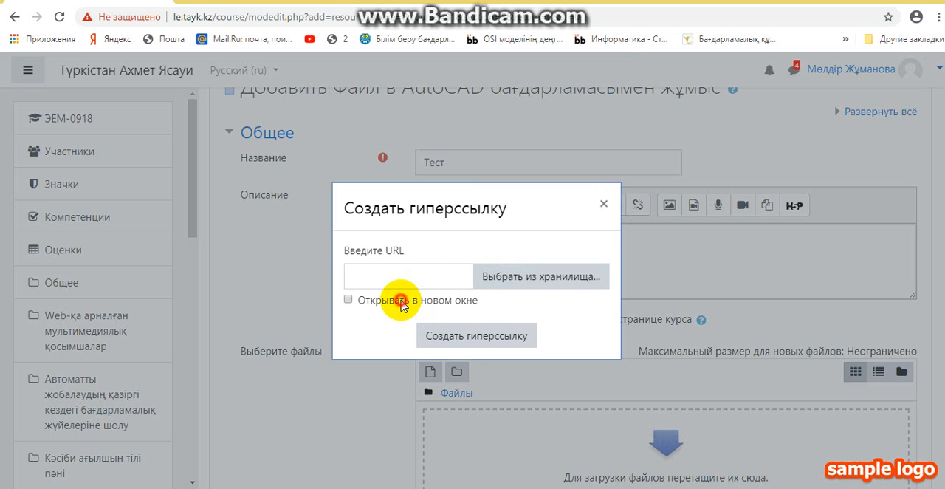
left_click(506, 275)
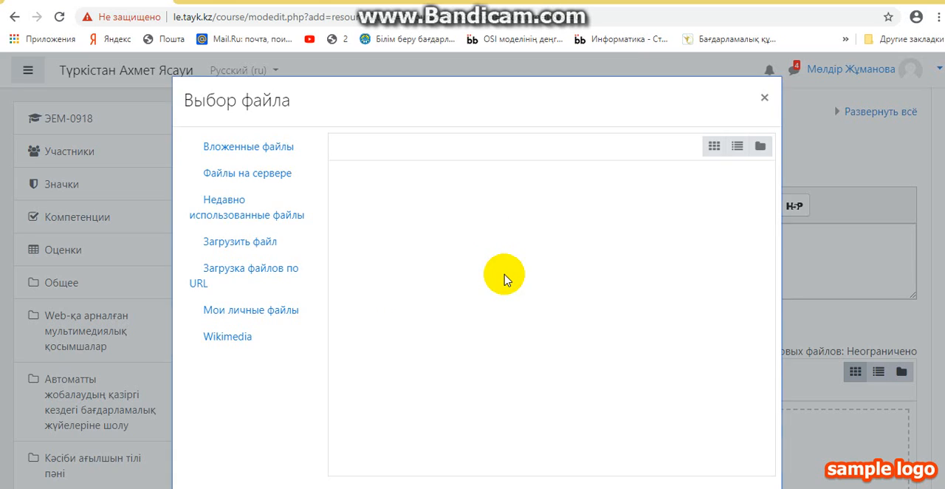
left_click(402, 234)
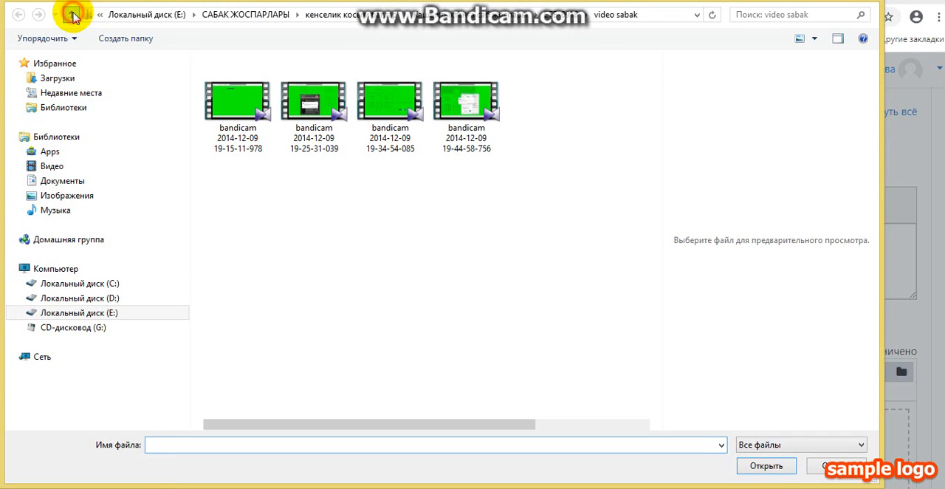
left_click(71, 15)
left_click(275, 108)
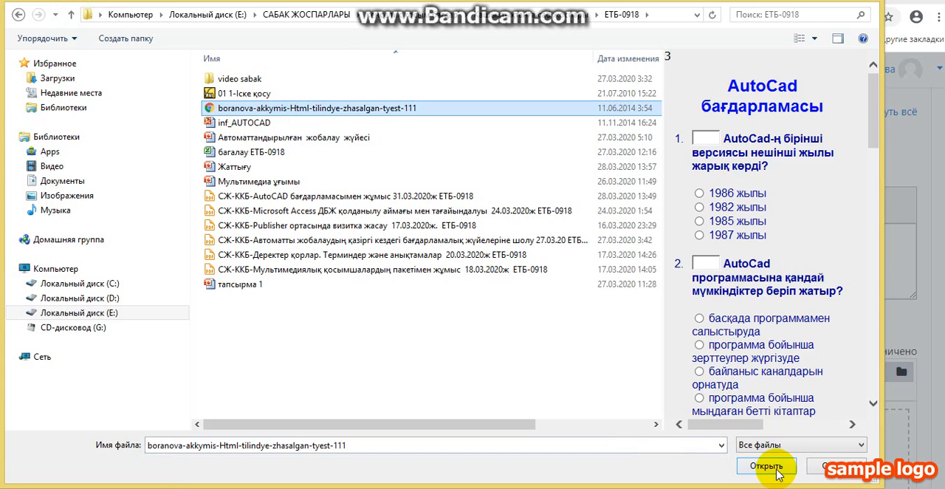
left_click(774, 470)
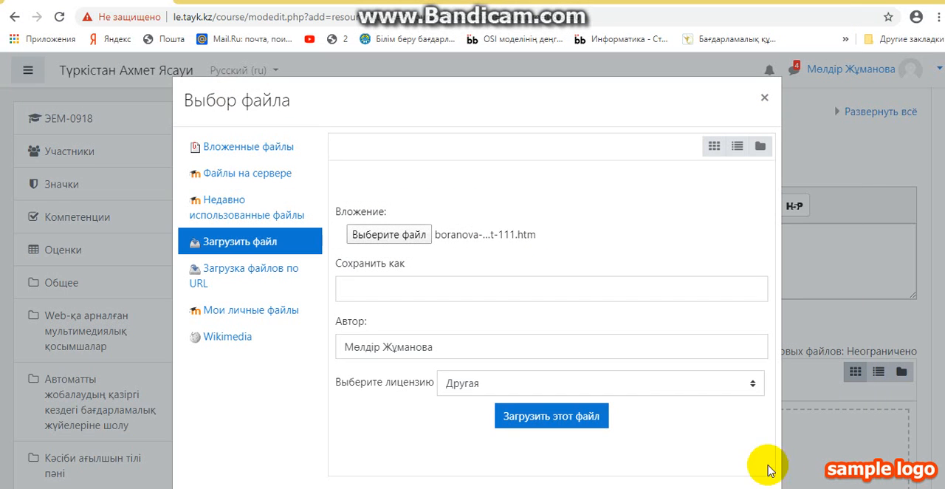
left_click(545, 419)
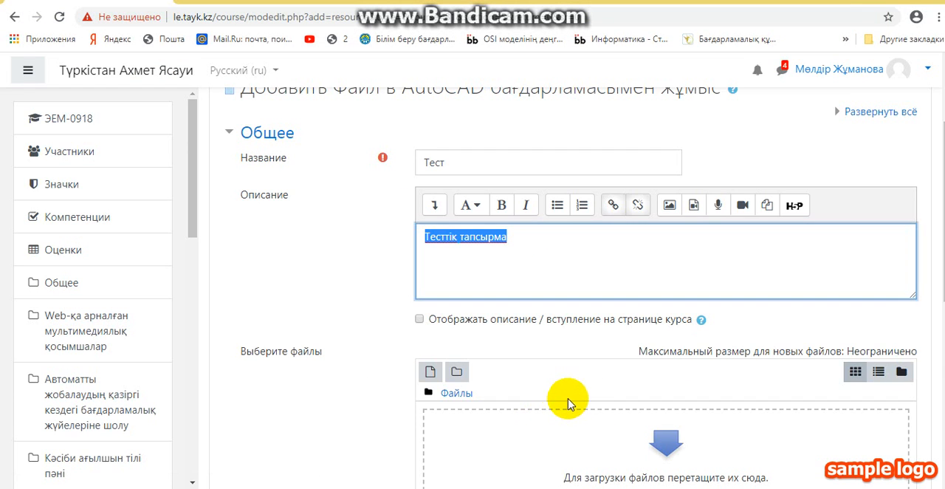
Try to save the "Тест" resource and return to the course
scroll(587, 402, "down", 1)
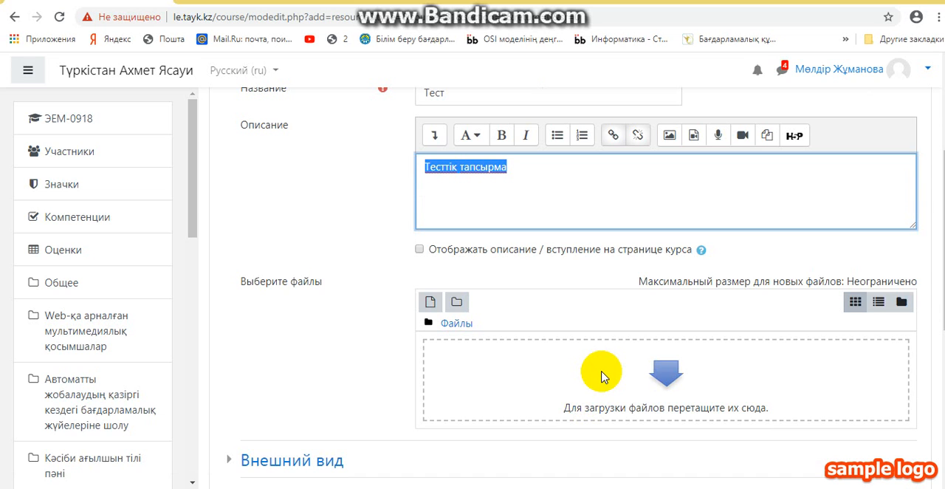
scroll(546, 347, "down", 4)
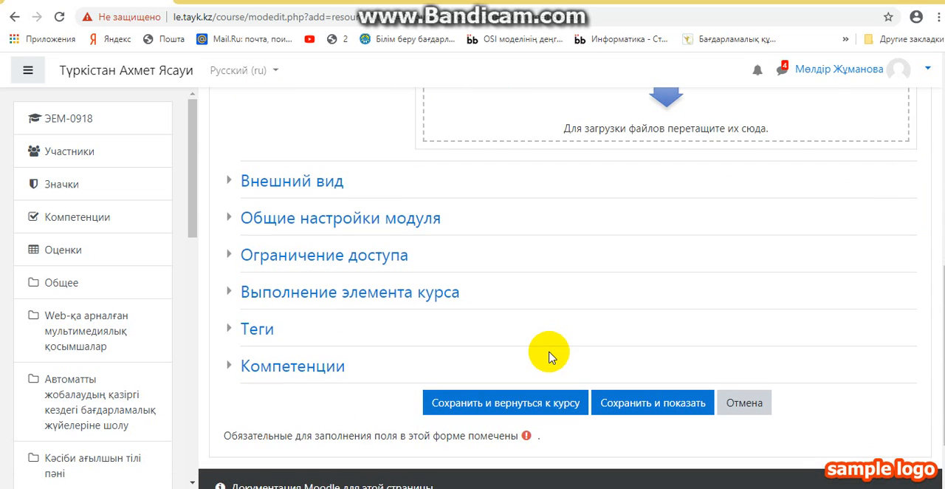
left_click(523, 403)
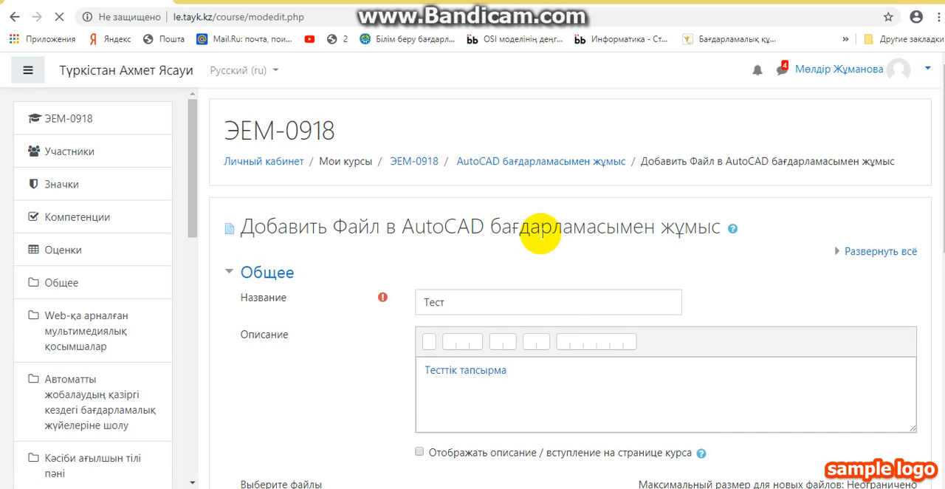
Upload the Html-tilindye-zhasalgan-tyest-111 file as the content of the "Тест" resource, and save it, returning to the course
scroll(591, 417, "down", 1)
scroll(591, 417, "down", 5)
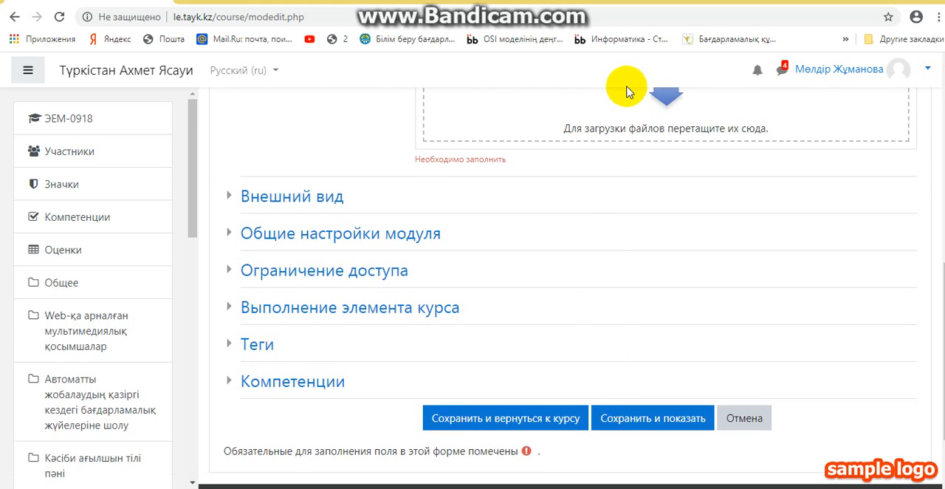
left_click(667, 98)
left_click(360, 237)
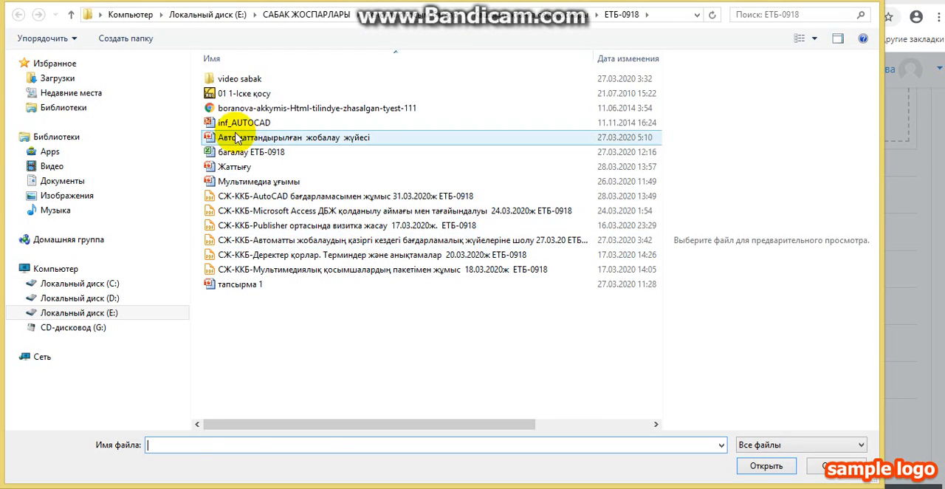
left_click(229, 108)
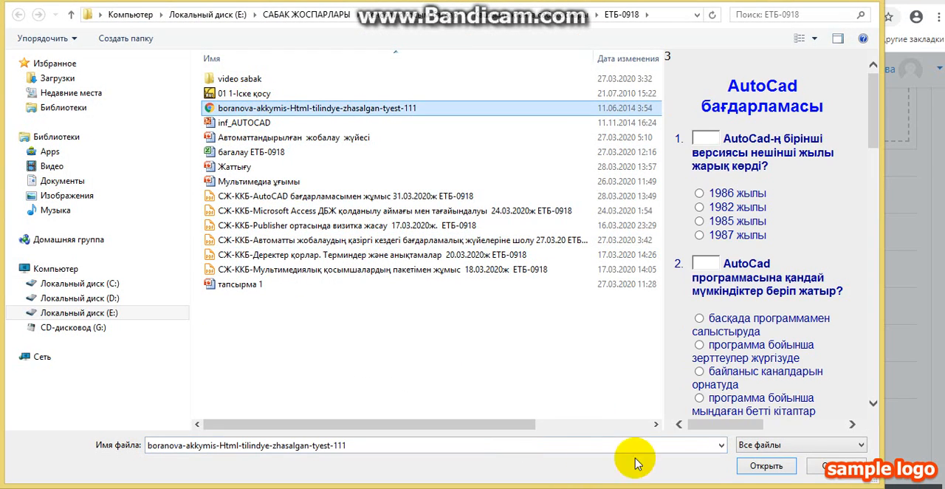
left_click(766, 466)
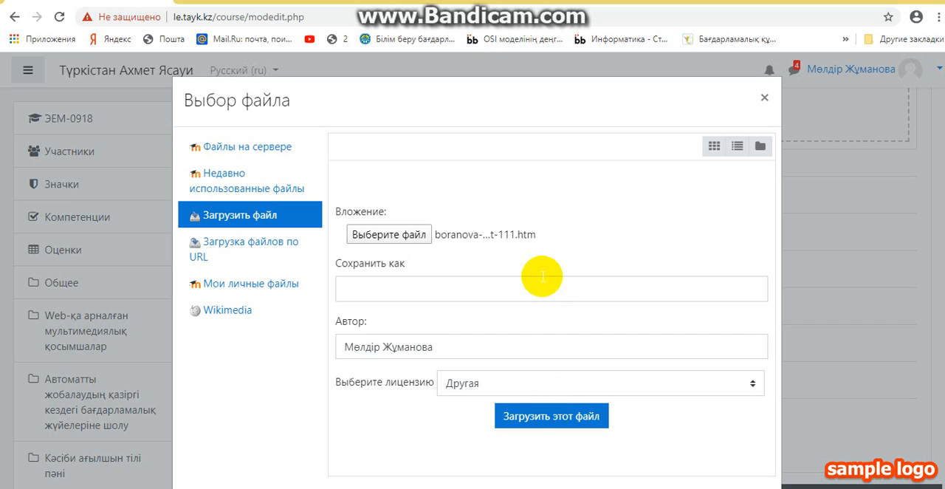
left_click(524, 419)
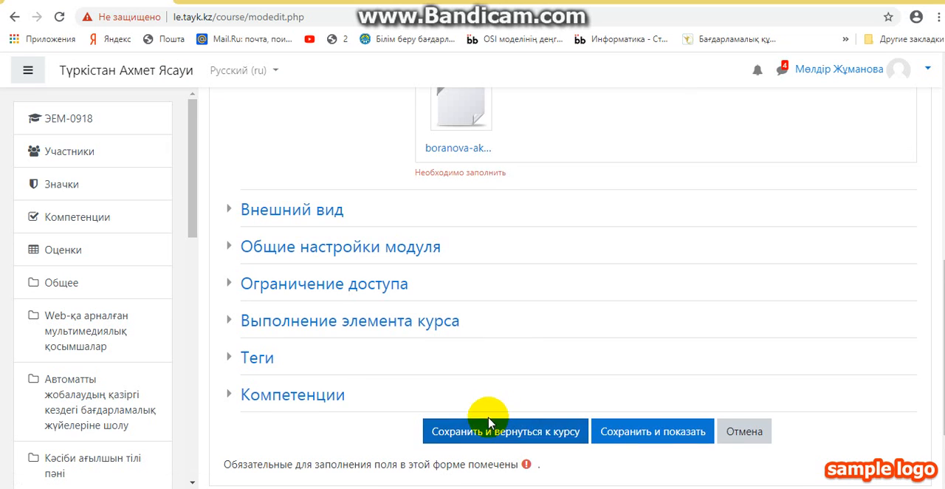
left_click(483, 429)
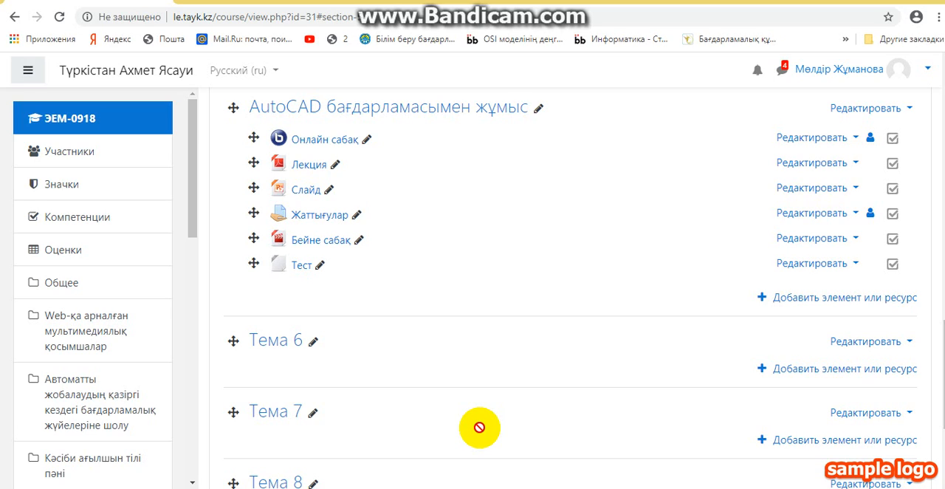
Move the section "AutoCAD бағдарламасымен жұмыс" above the section "Кәсіби ағылшын тілі пәні" in the course
scroll(408, 332, "up", 5)
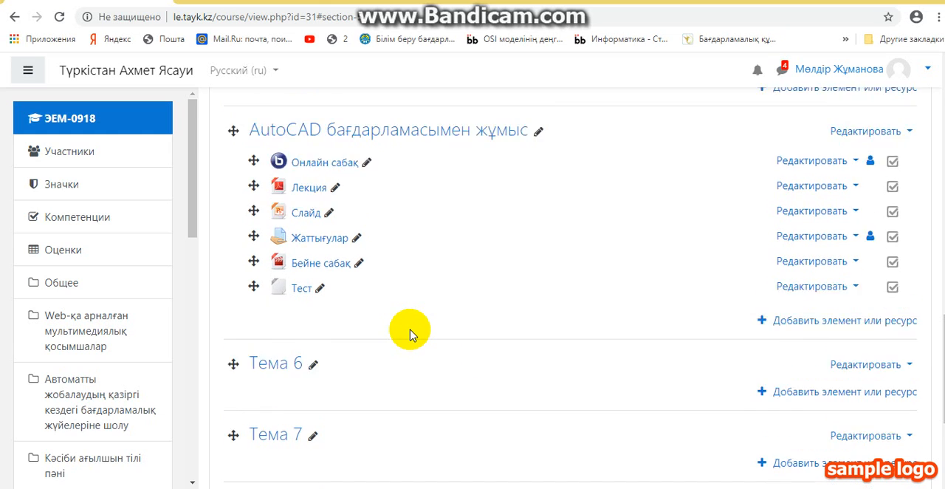
scroll(408, 332, "up", 10)
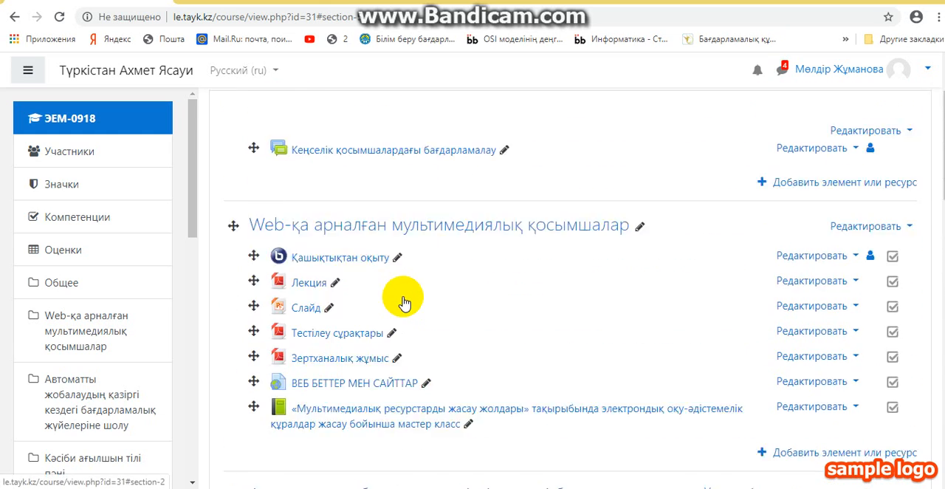
scroll(395, 248, "down", 10)
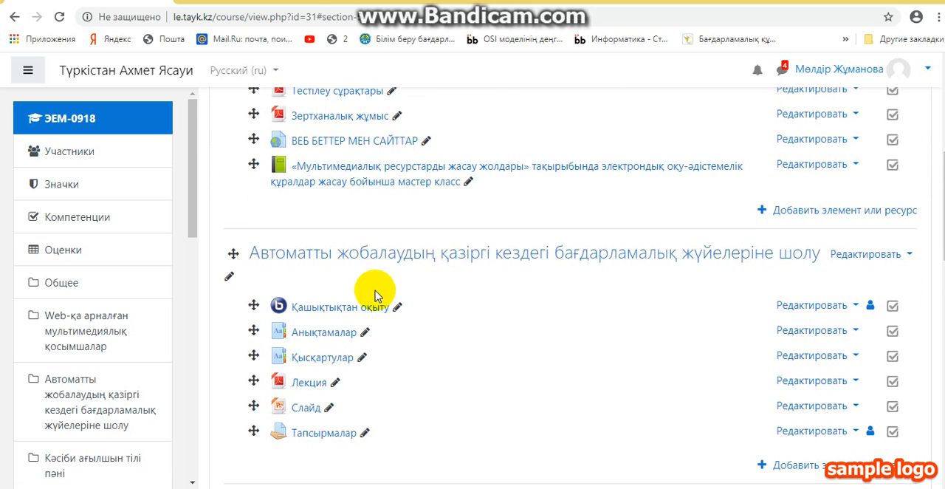
scroll(266, 251, "down", 3)
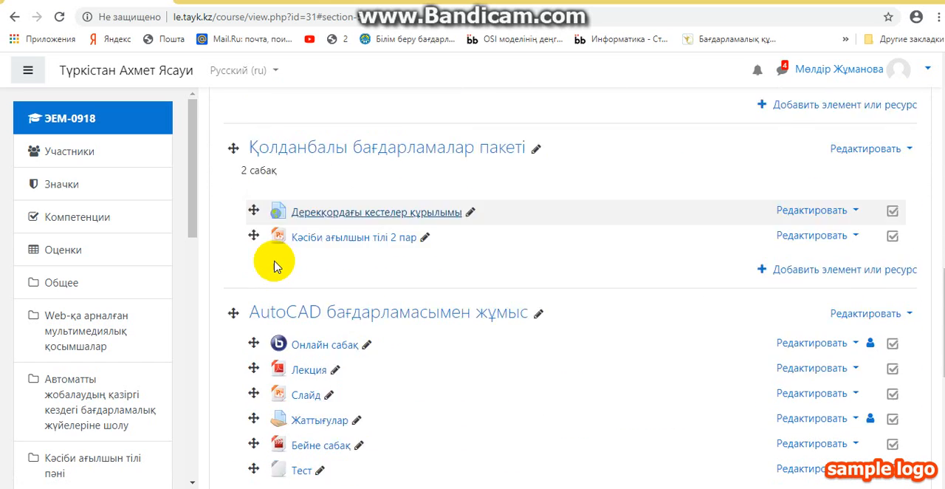
scroll(235, 233, "up", 3)
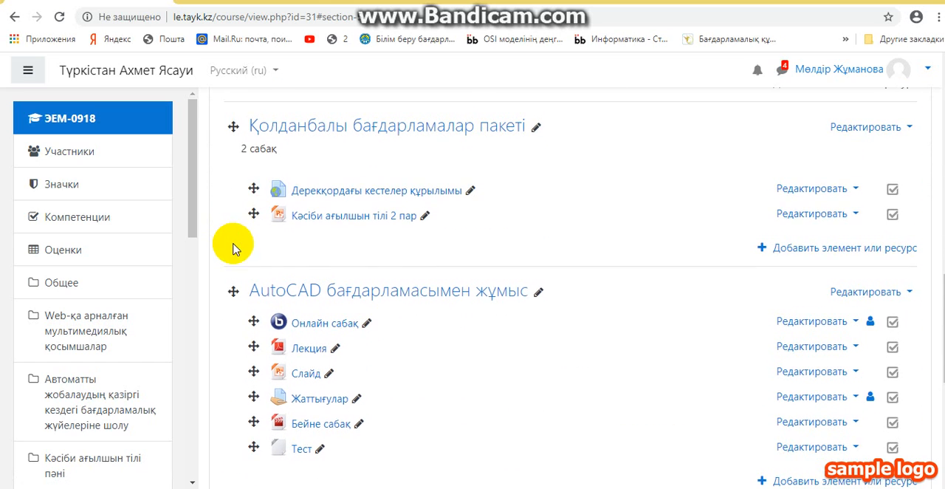
left_click_drag(230, 362, 229, 157)
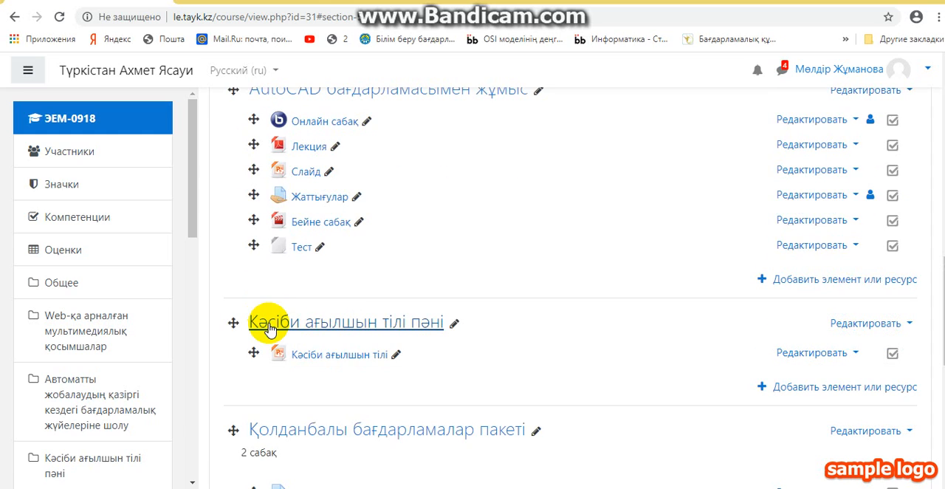
Move the empty section "Тема 6" above the section "Қолданбалы бағдарламалар пакеті"
scroll(258, 329, "up", 5)
scroll(288, 336, "up", 5)
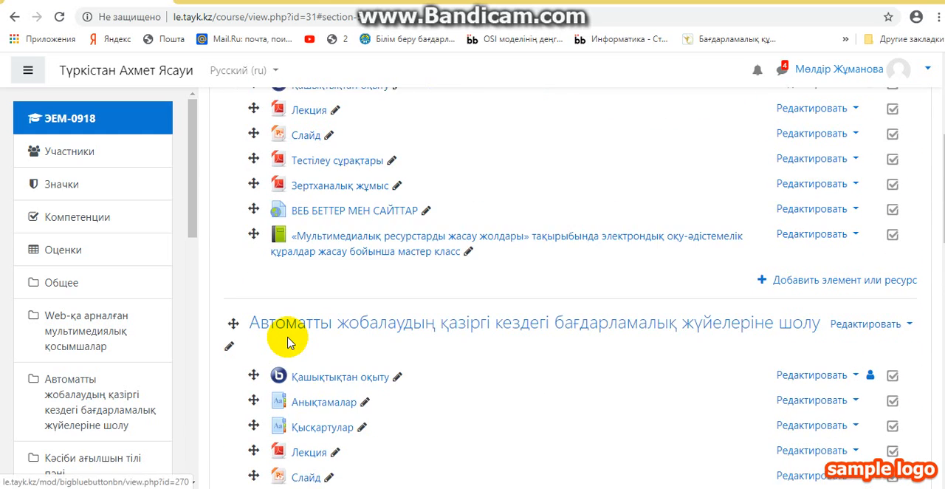
scroll(292, 272, "down", 8)
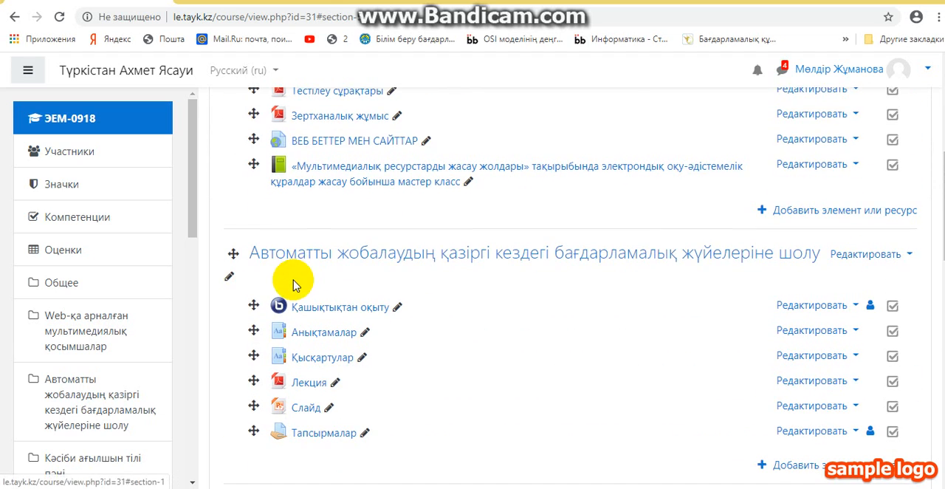
scroll(290, 244, "down", 6)
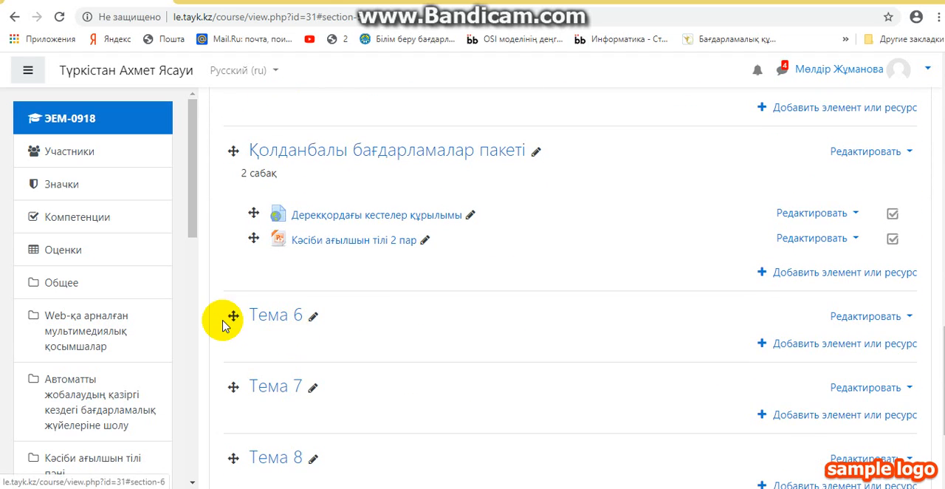
left_click_drag(232, 317, 233, 155)
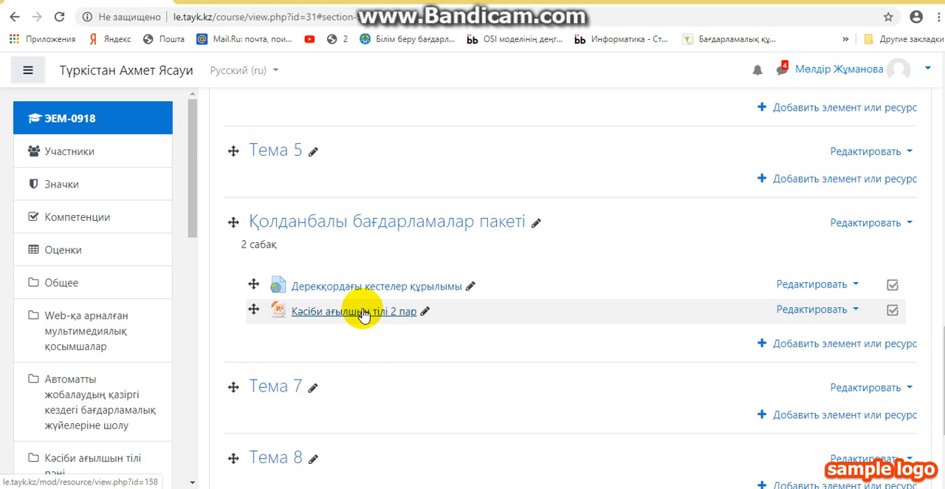
scroll(290, 264, "up", 1)
scroll(290, 264, "up", 1)
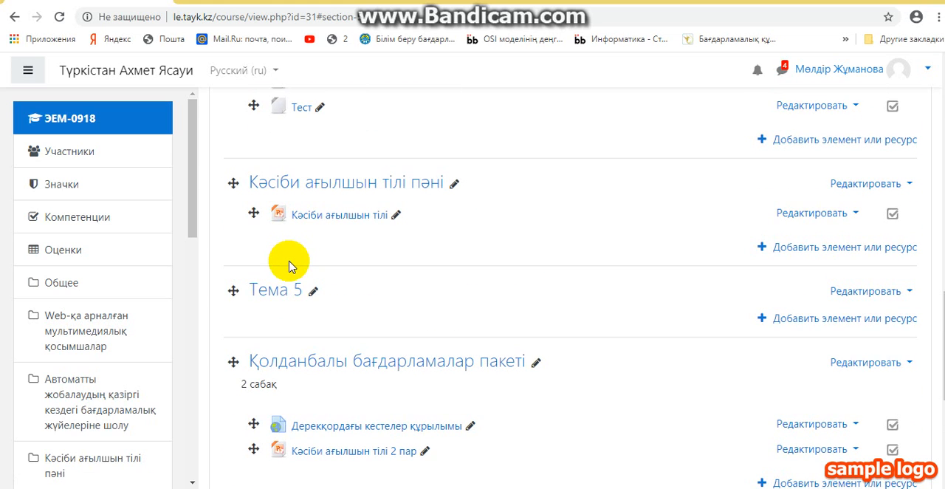